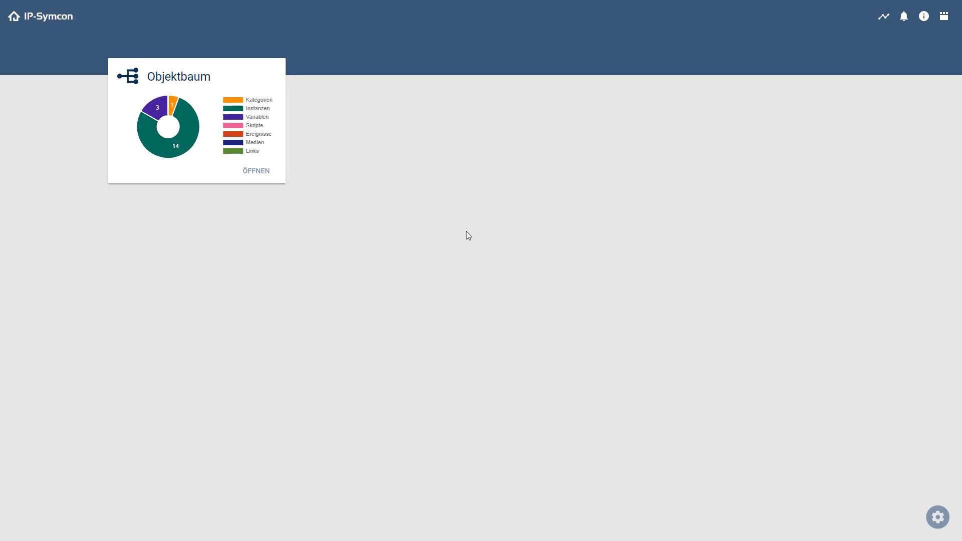
# Step: Open the Objektbaum card and start adding a new object with the + button
pyautogui.click(260, 175)
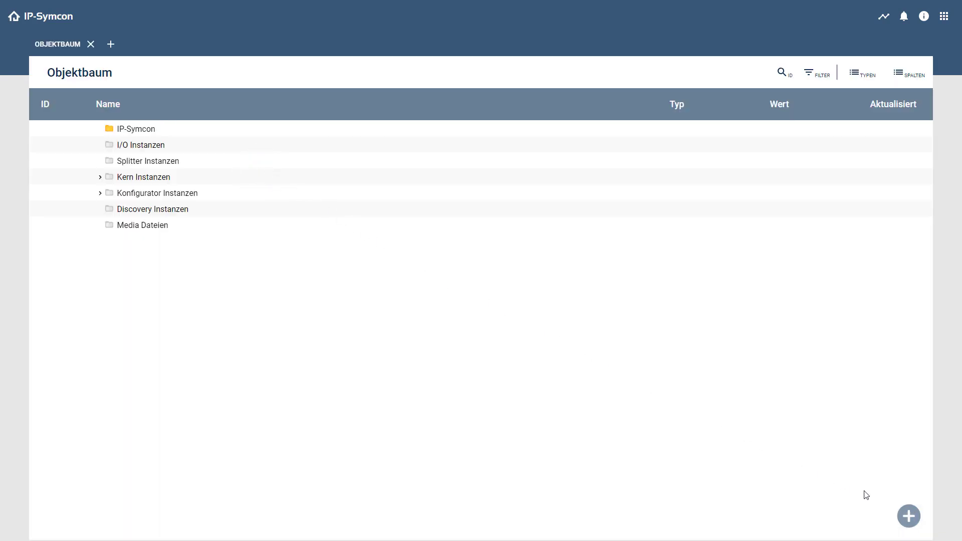
pyautogui.click(907, 518)
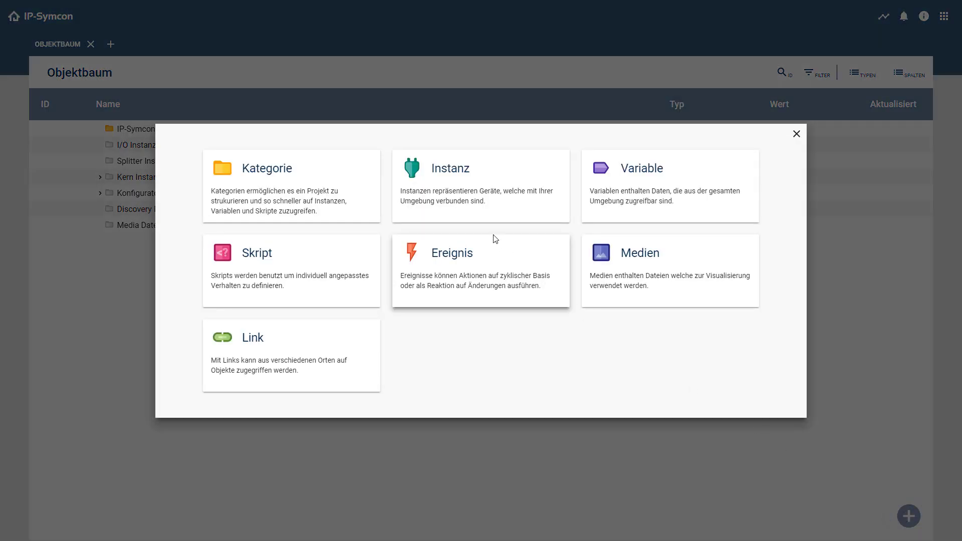
# Step: Add an LCN Configurator instance, found by filtering the instance list for 'lcn'
pyautogui.click(471, 208)
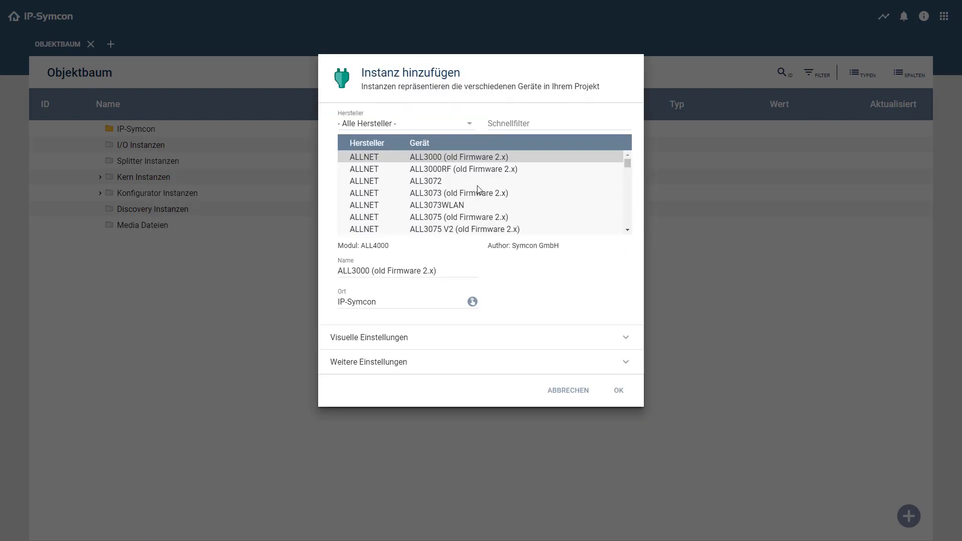
pyautogui.click(507, 124)
pyautogui.write('lcn')
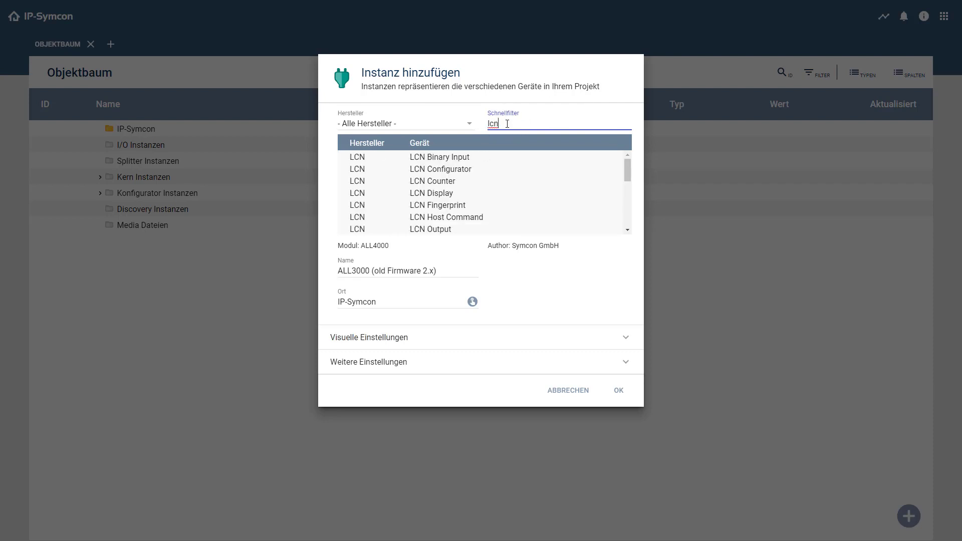
pyautogui.click(474, 170)
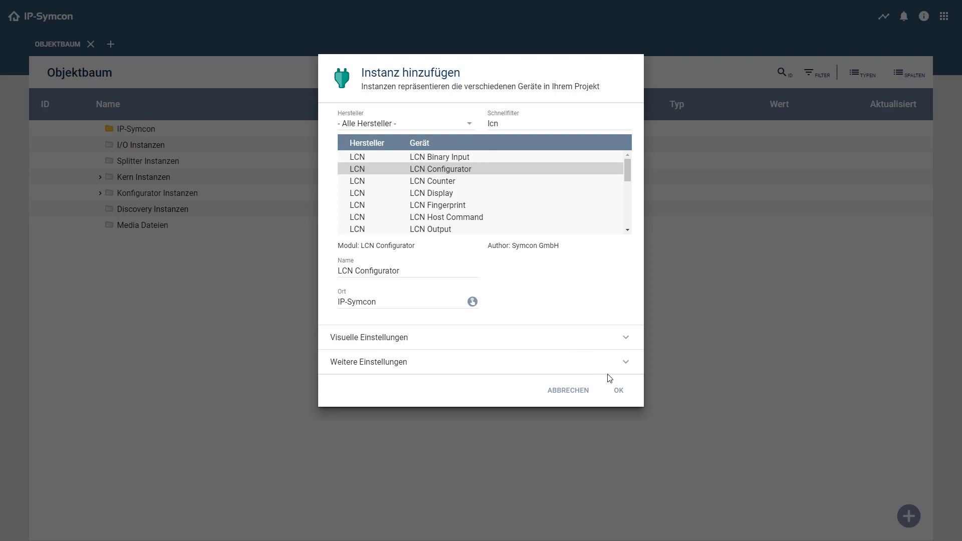
pyautogui.click(620, 391)
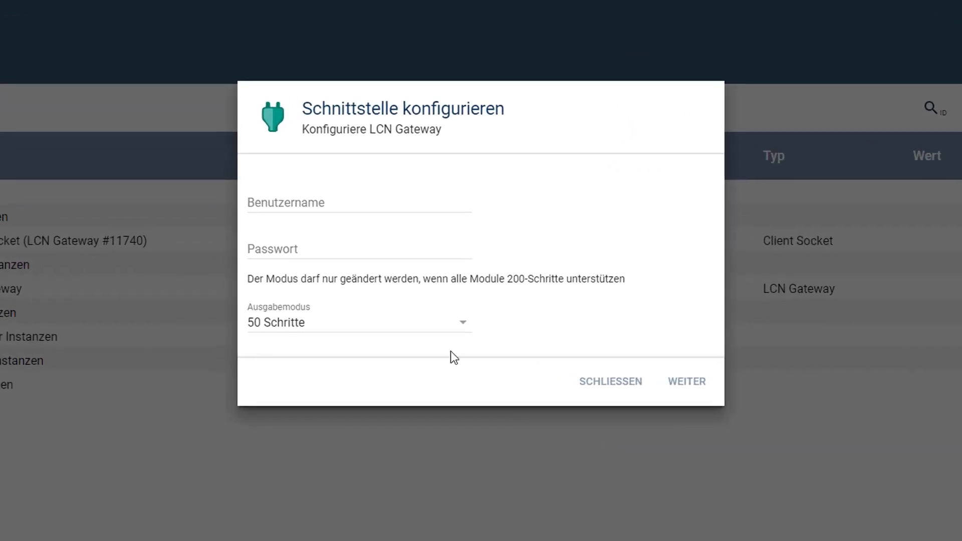
# Step: Enter the LCN Gateway's username and password, then continue to the socket settings
pyautogui.click(308, 199)
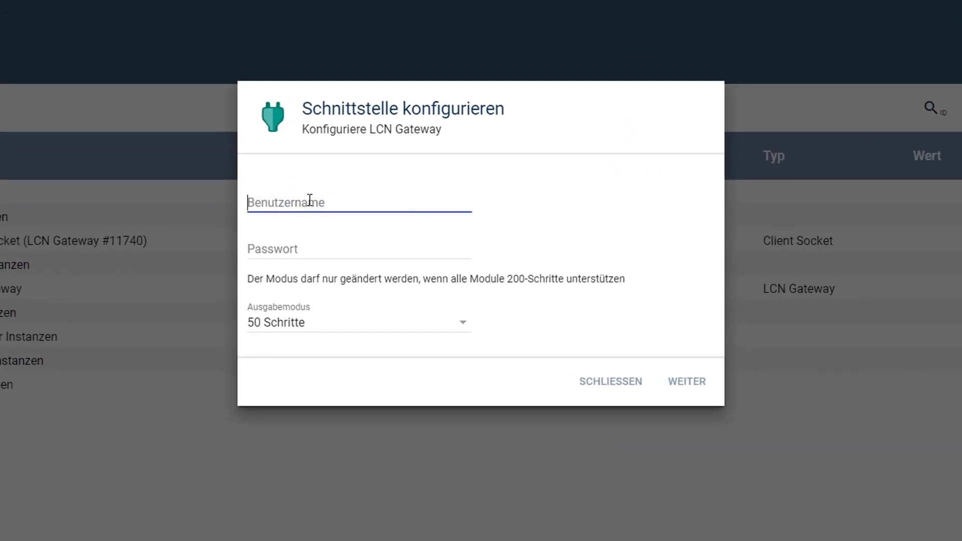
pyautogui.write('lcn')
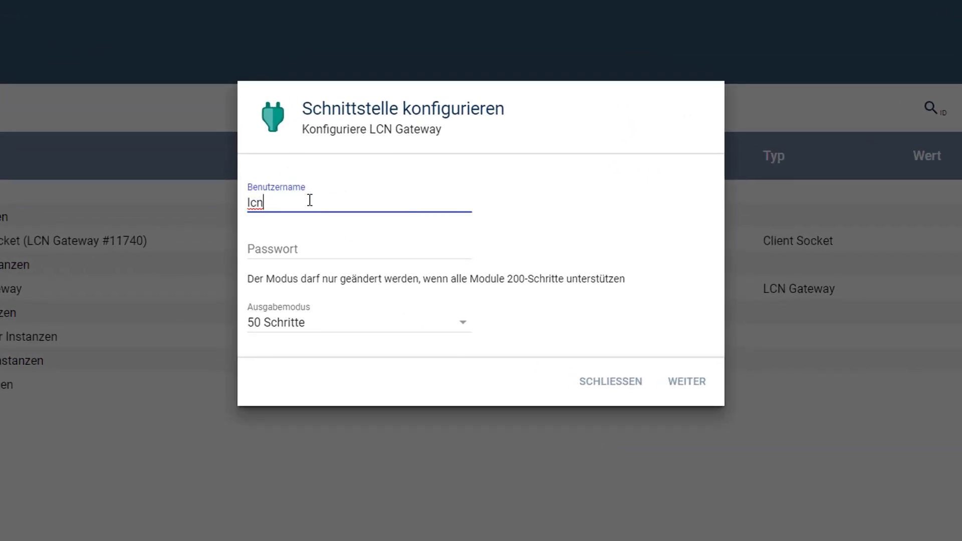
pyautogui.click(295, 245)
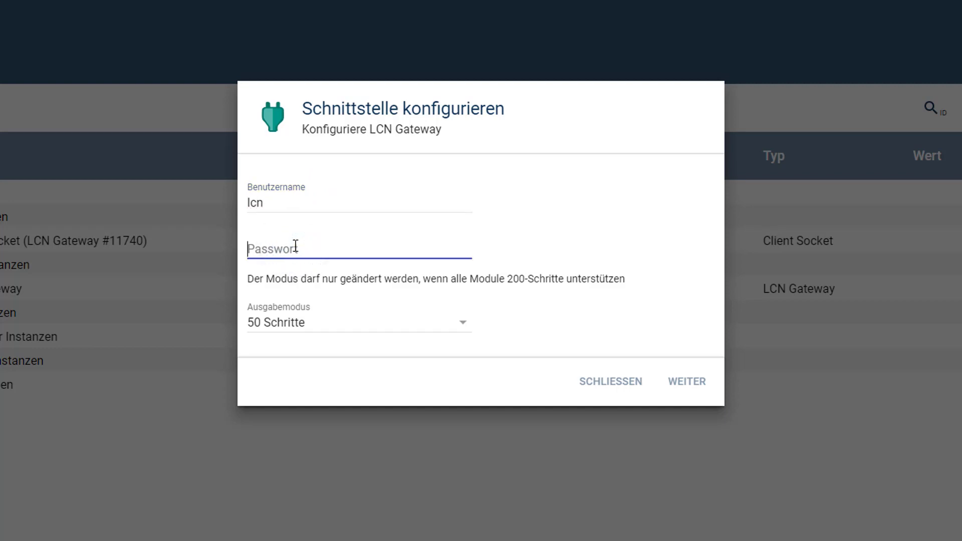
pyautogui.write('lcn')
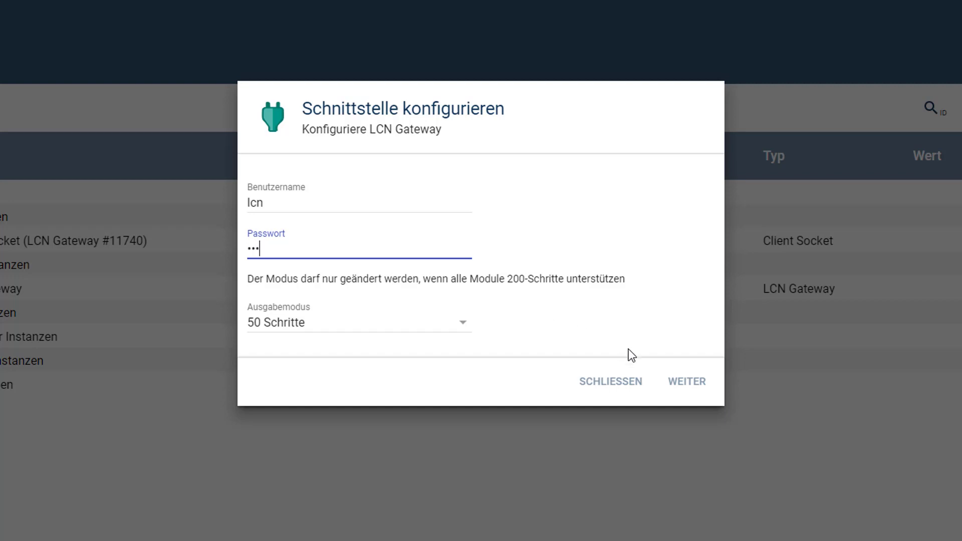
pyautogui.click(682, 391)
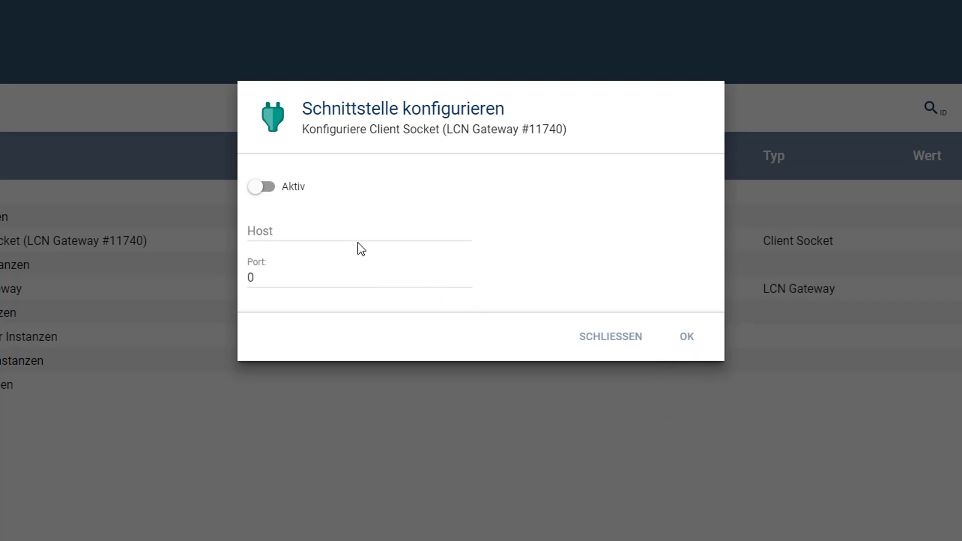
# Step: Activate the Client Socket with host 172.17.31.62 and port 4114
pyautogui.click(336, 232)
pyautogui.write('17')
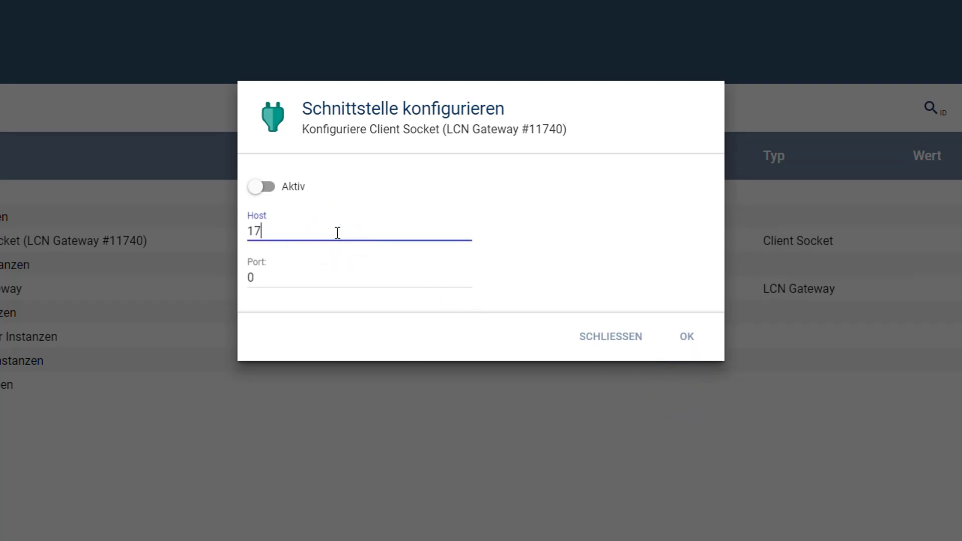
pyautogui.write('2.17.31.62')
pyautogui.click(267, 273)
pyautogui.write('4114')
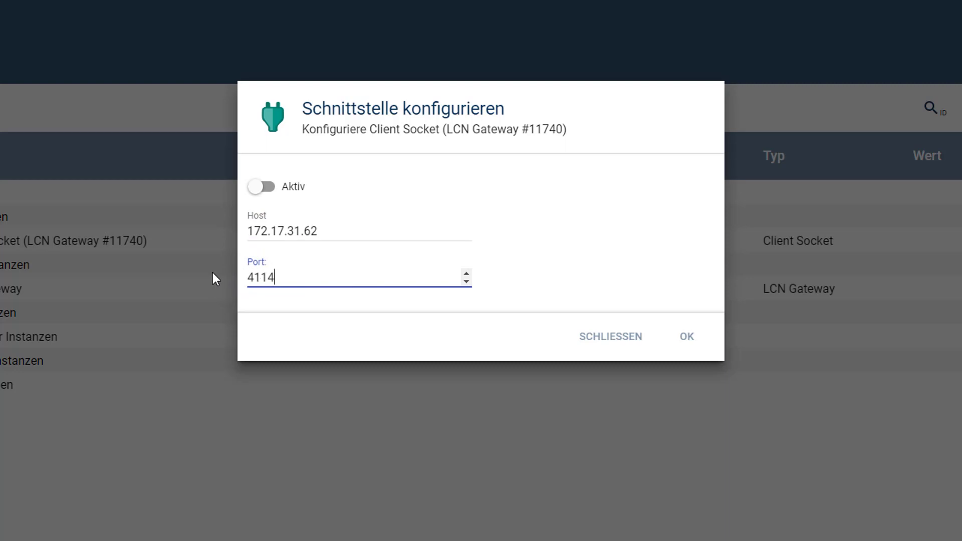
pyautogui.click(261, 187)
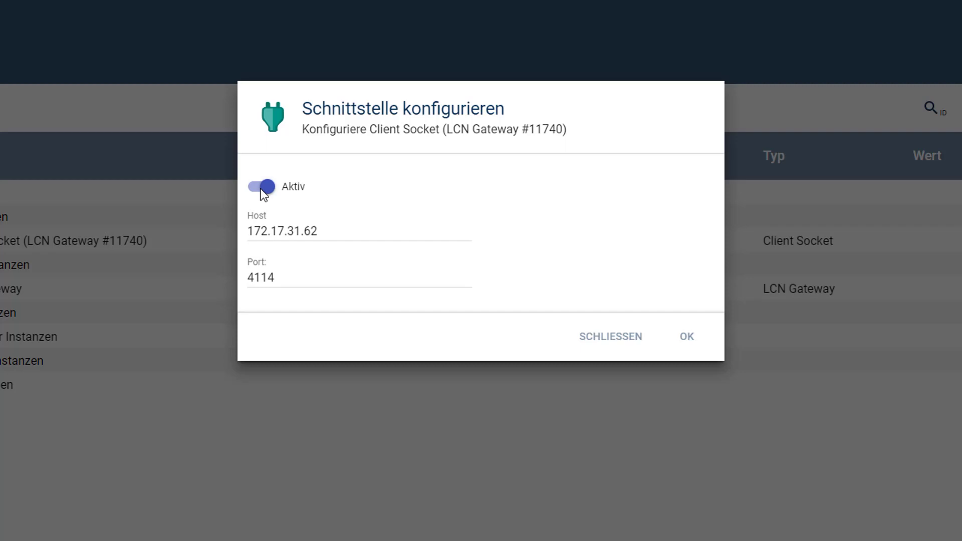
pyautogui.click(687, 336)
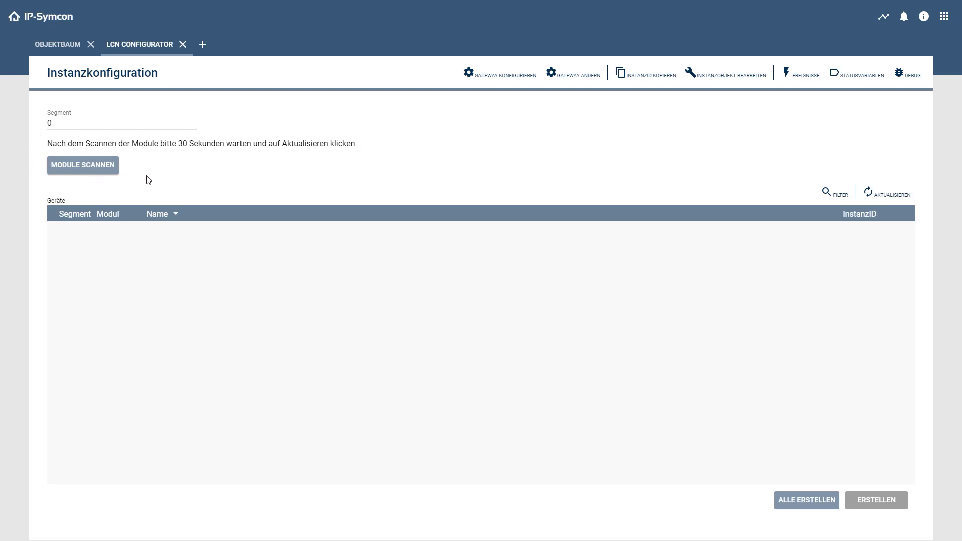
# Step: Scan the bus, create an instance for the LCN-SH module, and open its configuration
pyautogui.click(92, 169)
pyautogui.click(897, 199)
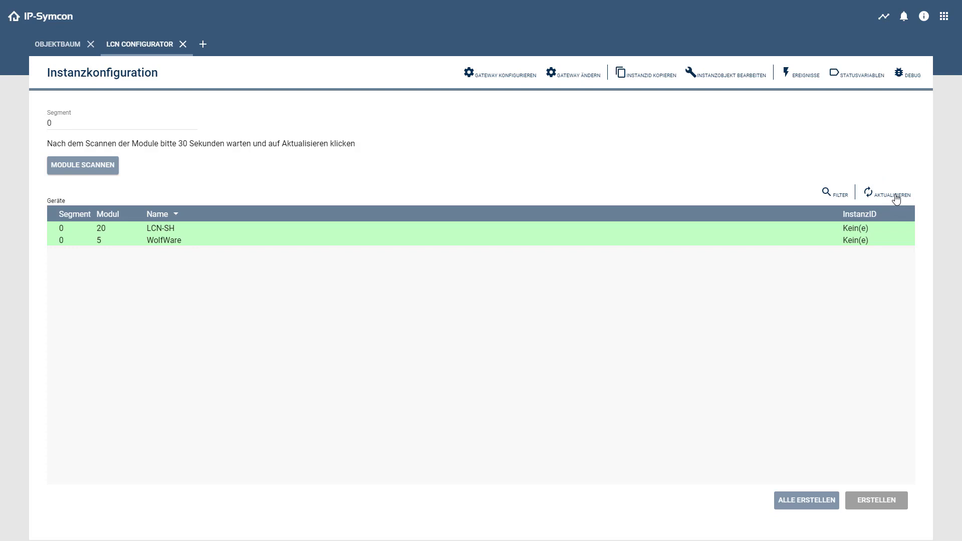
pyautogui.click(583, 228)
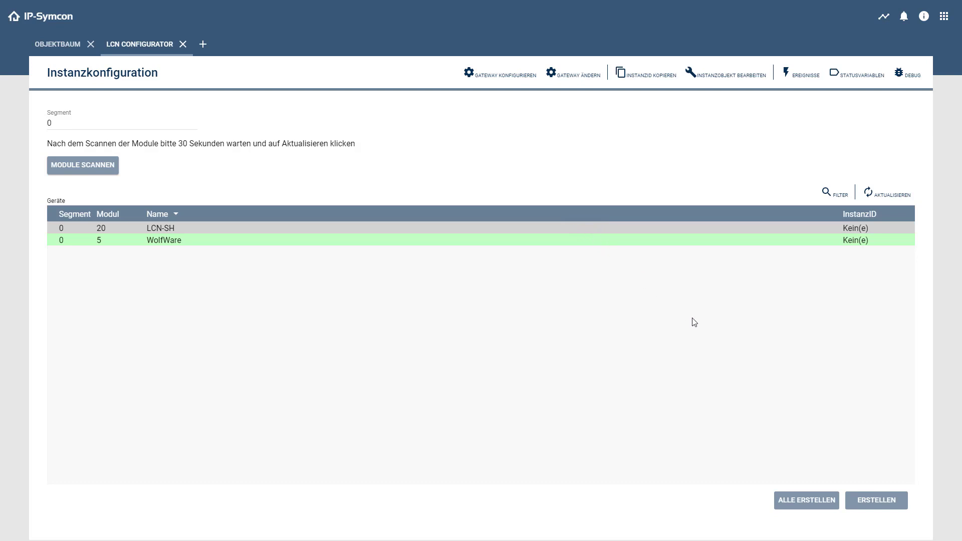
pyautogui.click(884, 506)
pyautogui.click(871, 501)
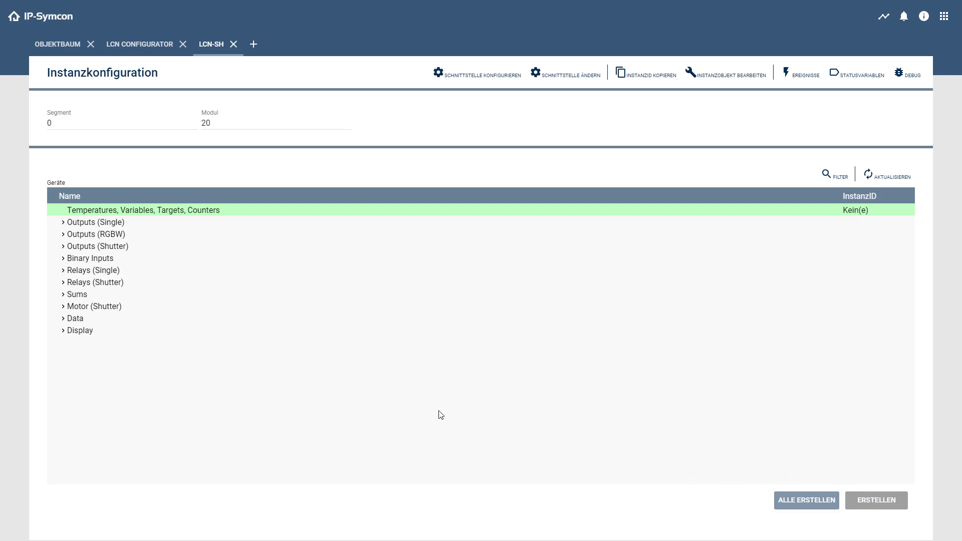
# Step: Create an instance for Relay (1) under Relays (Single) and open its configuration
pyautogui.click(64, 270)
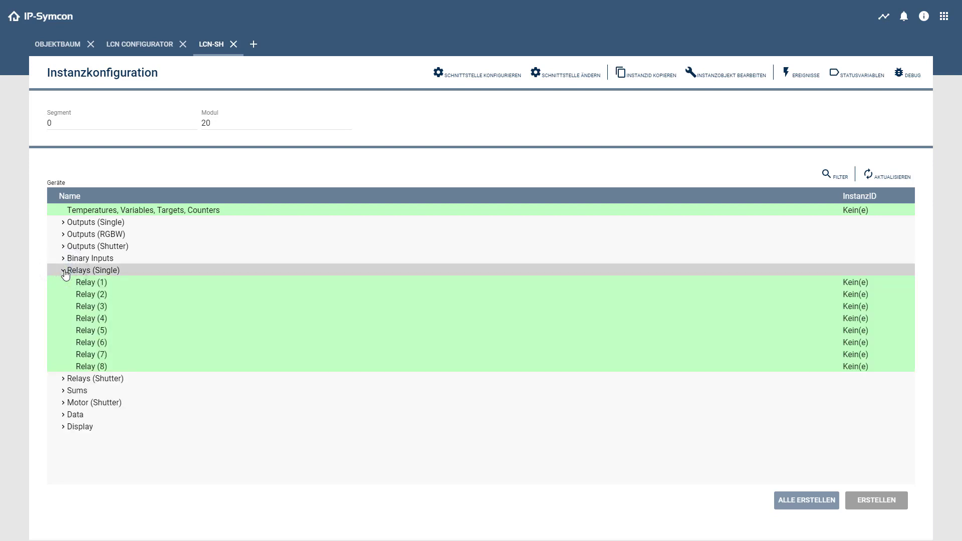
pyautogui.click(133, 286)
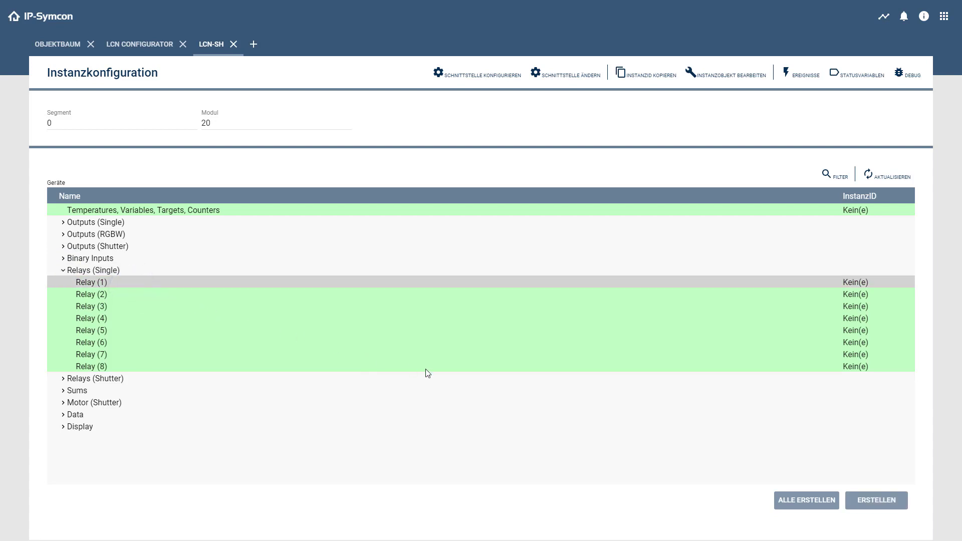
pyautogui.click(888, 505)
pyautogui.click(876, 501)
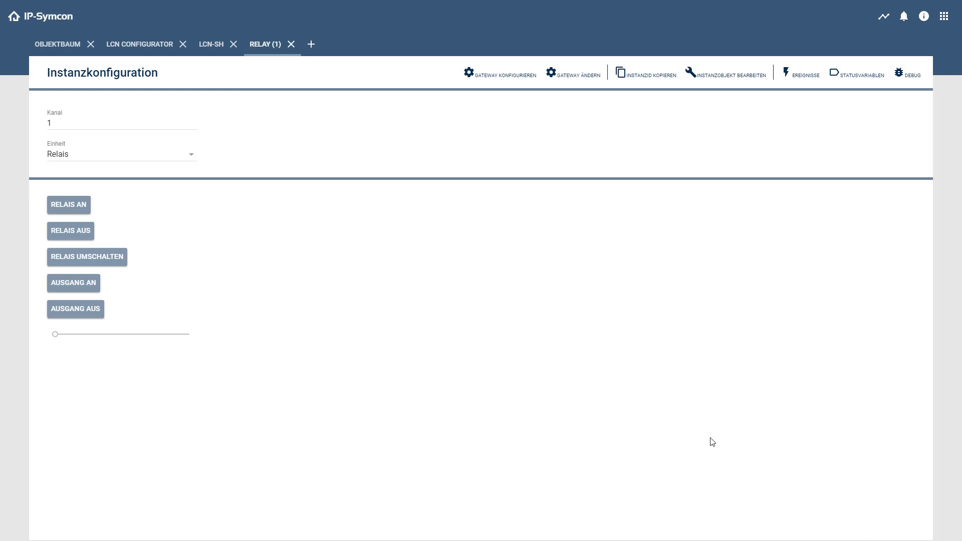
# Step: Return to the Objektbaum to see the new Relay (1) instance, ID 21022
pyautogui.click(62, 46)
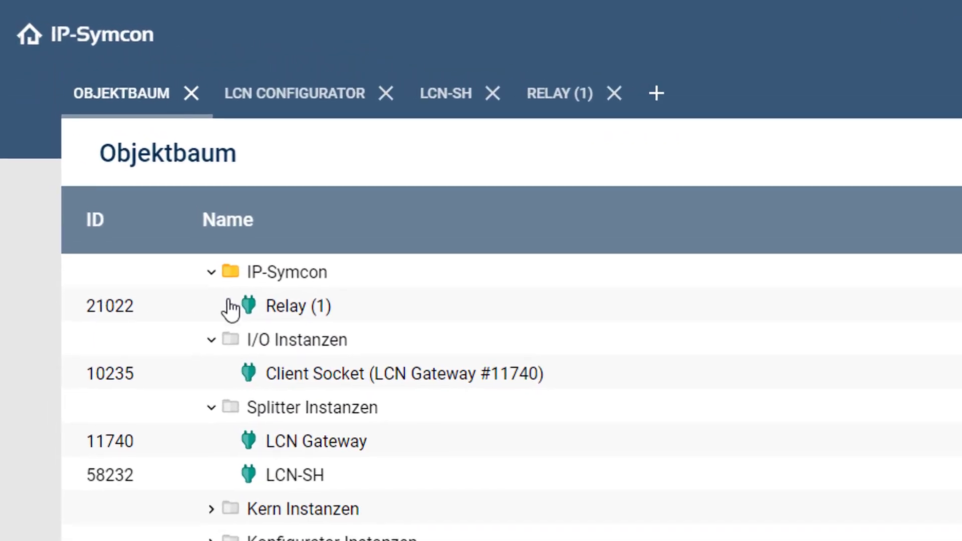
# Step: Rename the Relay (1) instance to 'Lampe' and go to the WebFront
pyautogui.click(231, 310)
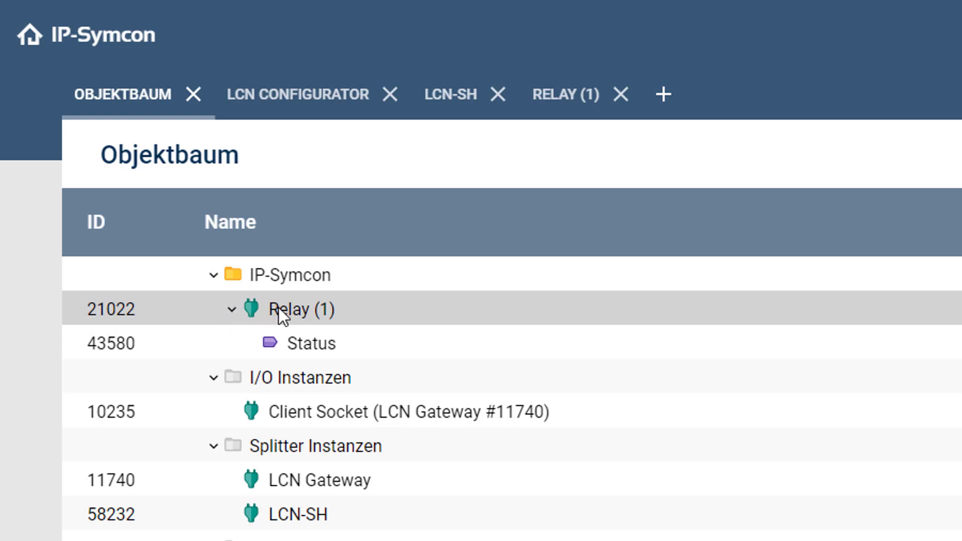
pyautogui.rightClick(305, 312)
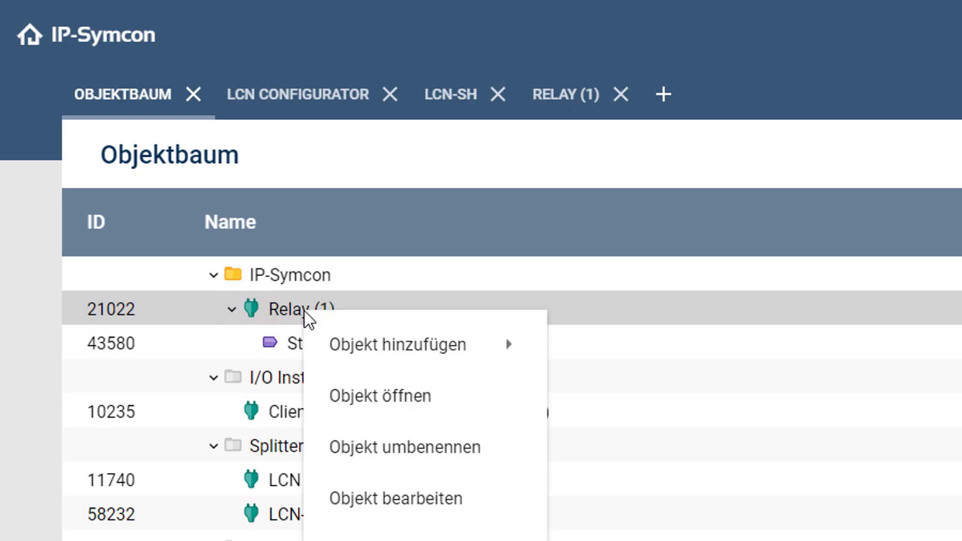
pyautogui.click(385, 444)
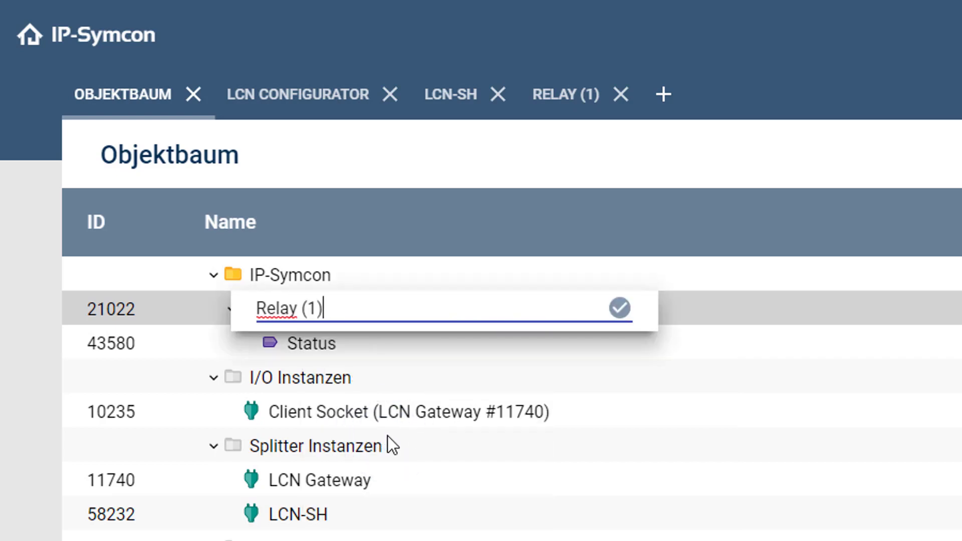
pyautogui.hotkey('shift', 'Left')
pyautogui.hotkey('shift', 'Left')
pyautogui.hotkey('shift', 'Left')
pyautogui.hotkey('shift', 'Left')
pyautogui.hotkey('shift', 'Left')
pyautogui.hotkey('shift', 'Left')
pyautogui.hotkey('shift', 'Left')
pyautogui.hotkey('shift', 'Left')
pyautogui.hotkey('shift', 'Left')
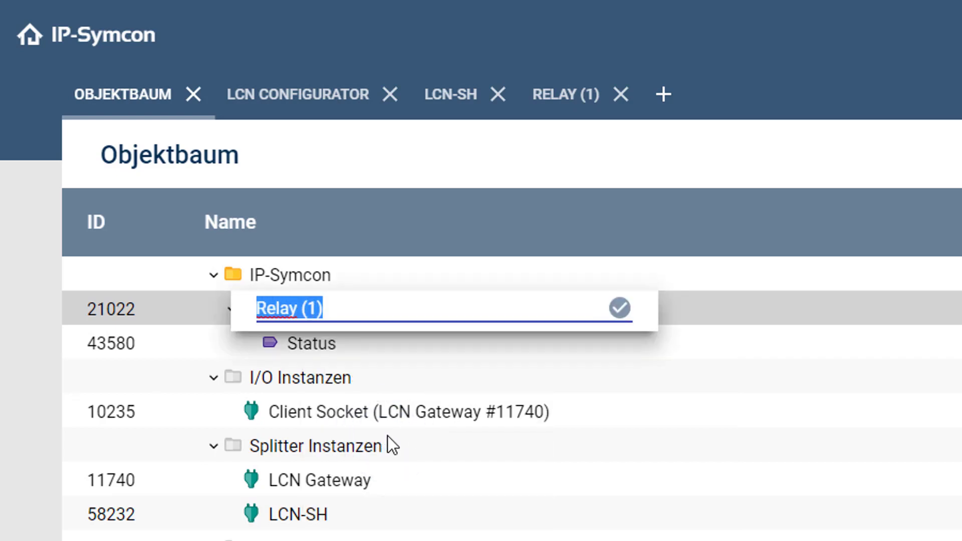
pyautogui.write('Lampe')
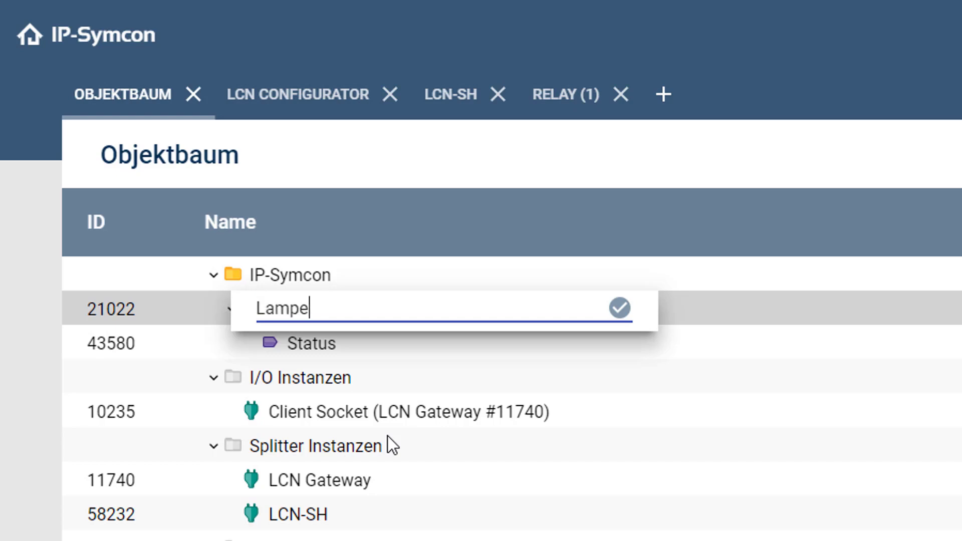
pyautogui.press('Return')
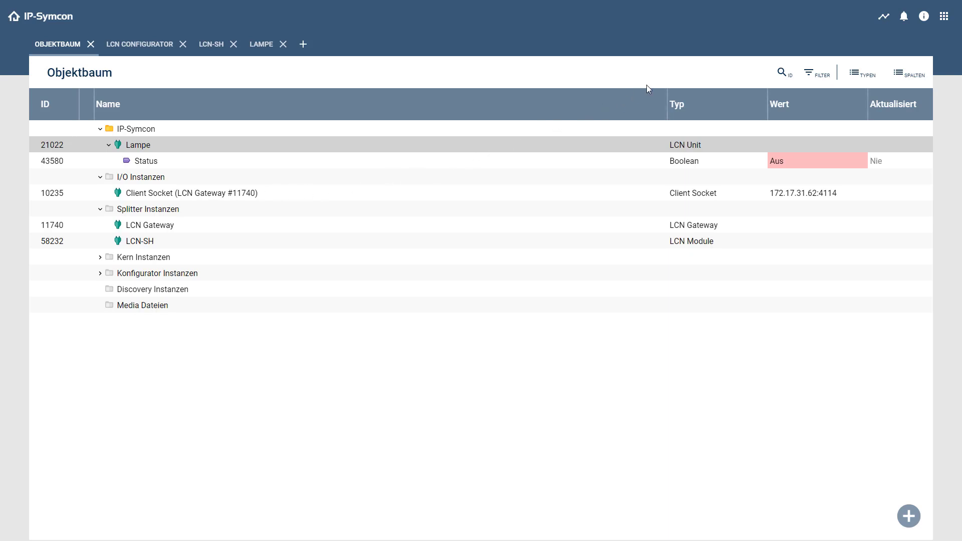
pyautogui.click(884, 19)
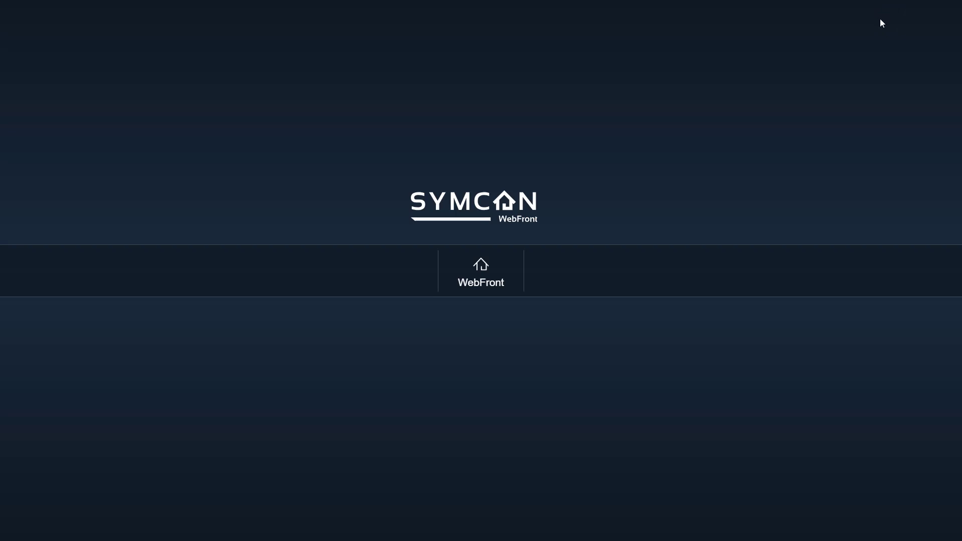
# Step: Enter the WebFront and toggle Lampe's Status An, Aus, An, Aus
pyautogui.click(475, 259)
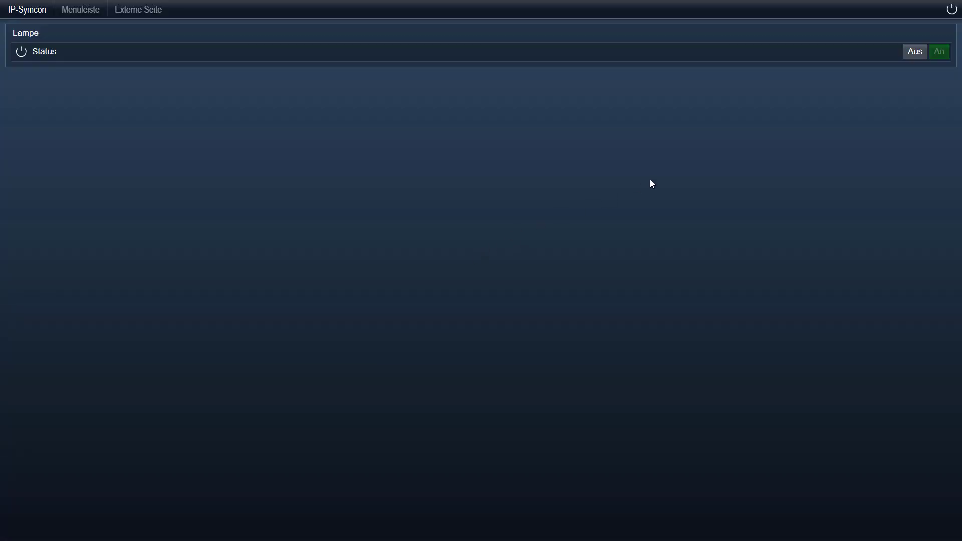
pyautogui.click(943, 51)
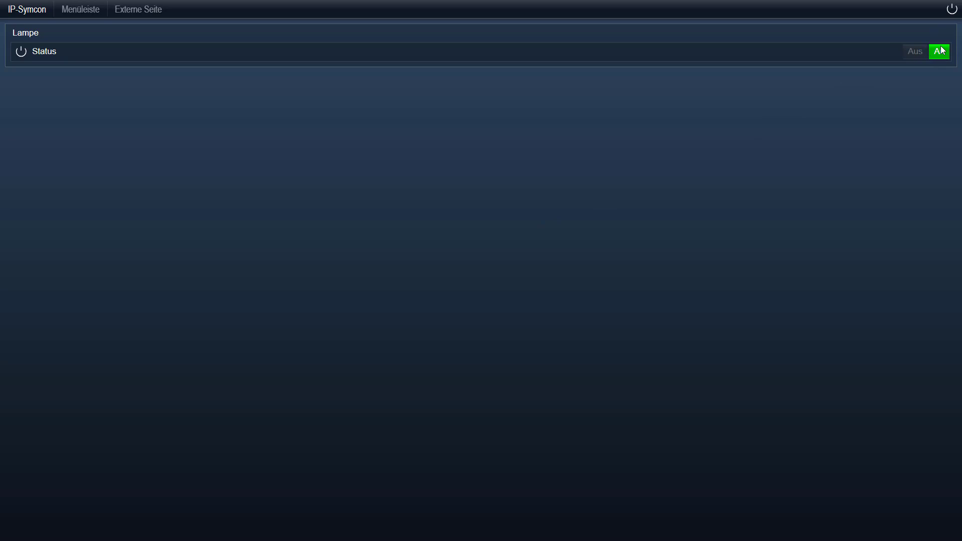
pyautogui.click(910, 52)
pyautogui.click(937, 52)
pyautogui.click(911, 52)
# Step: Toggle Lampe's Status An and Aus twice more, ending on Aus
pyautogui.click(941, 53)
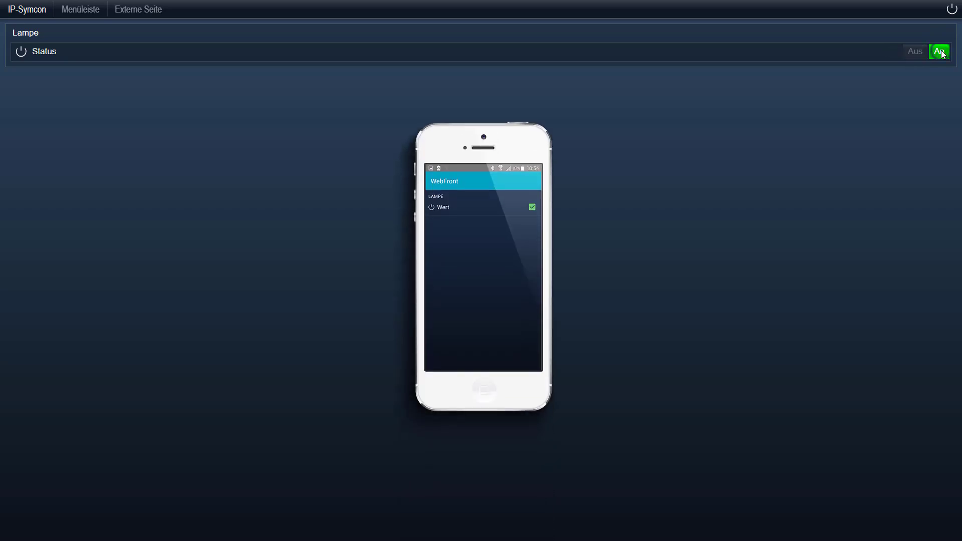
pyautogui.click(914, 52)
pyautogui.click(940, 52)
pyautogui.click(913, 53)
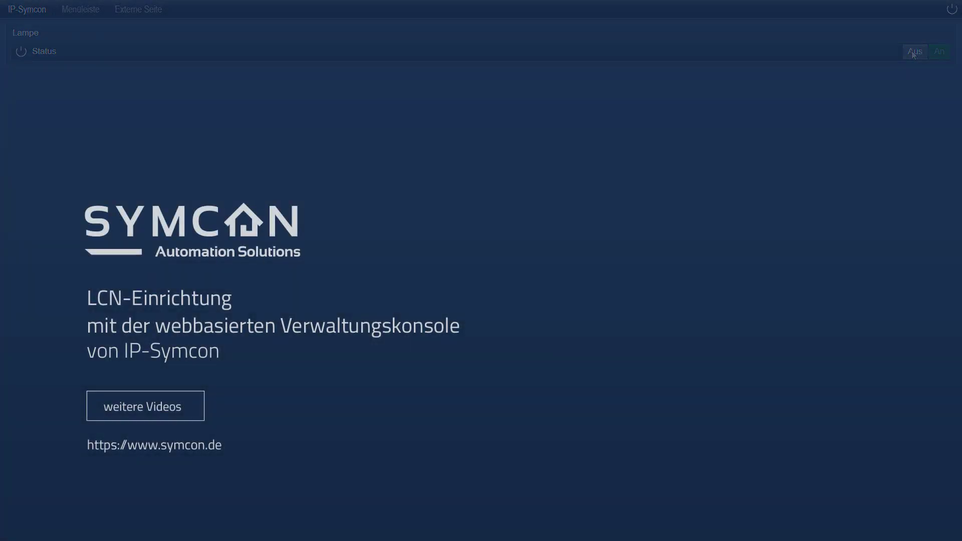